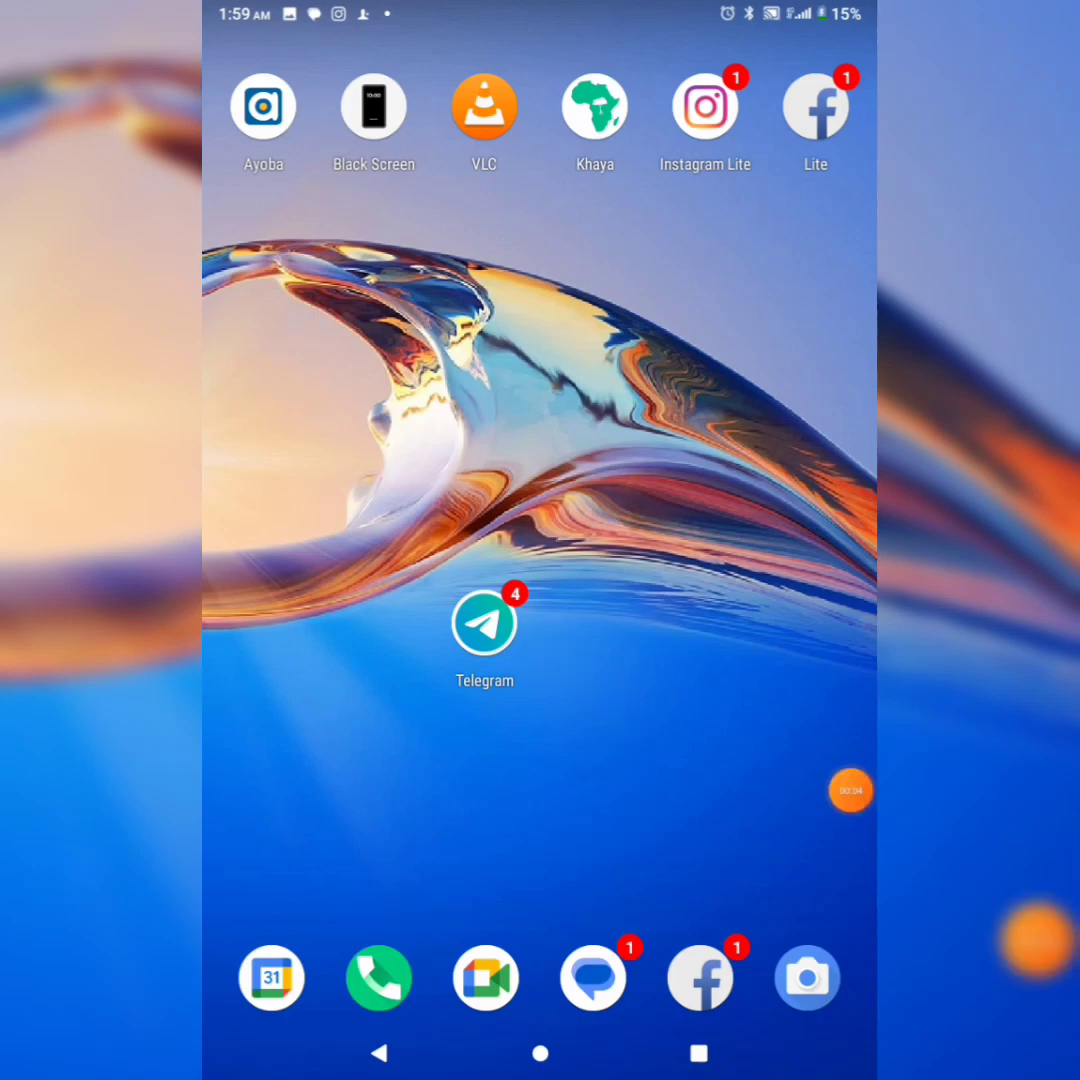
Step: Launch Telegram and go to Settings from the main menu
left_click(484, 622)
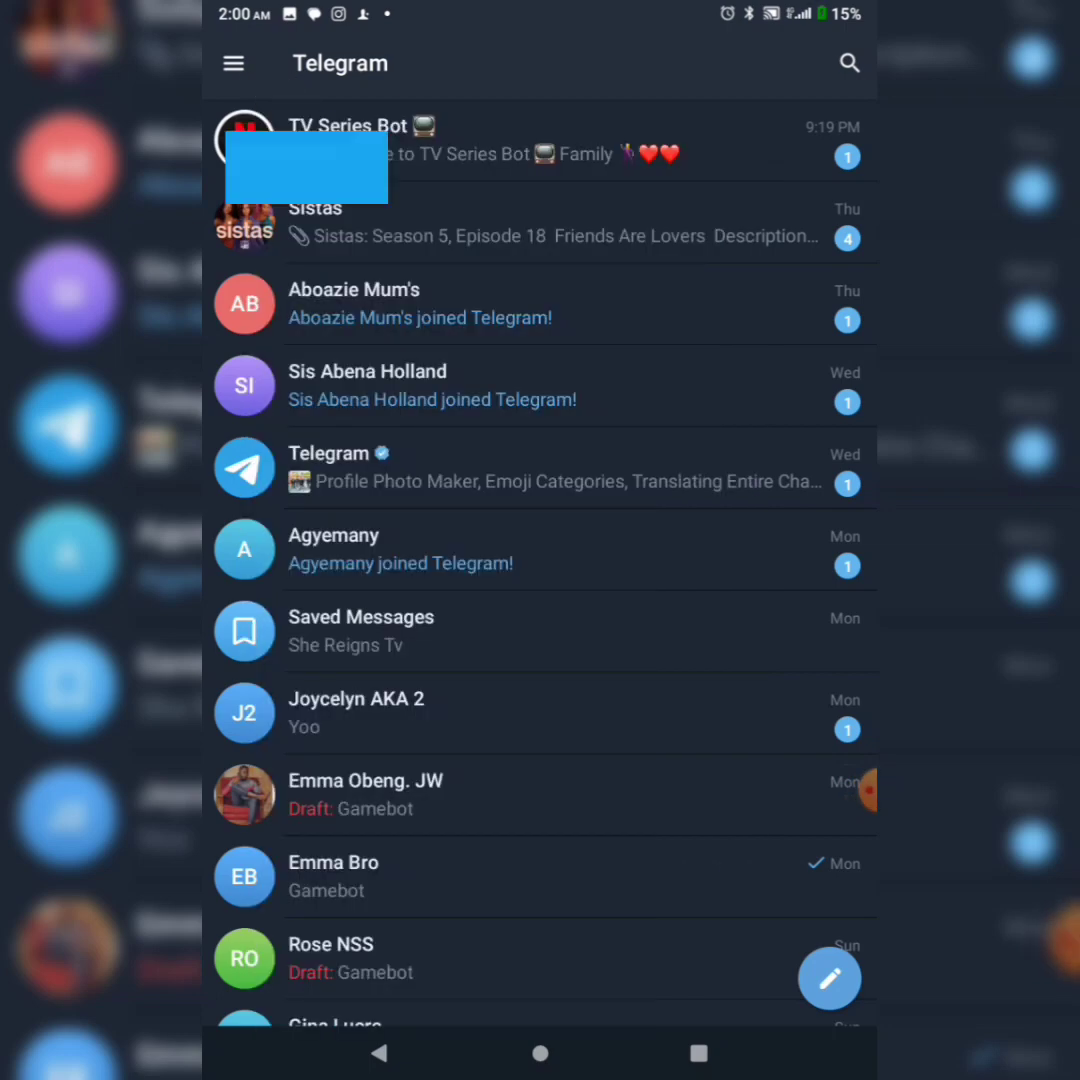
left_click(233, 63)
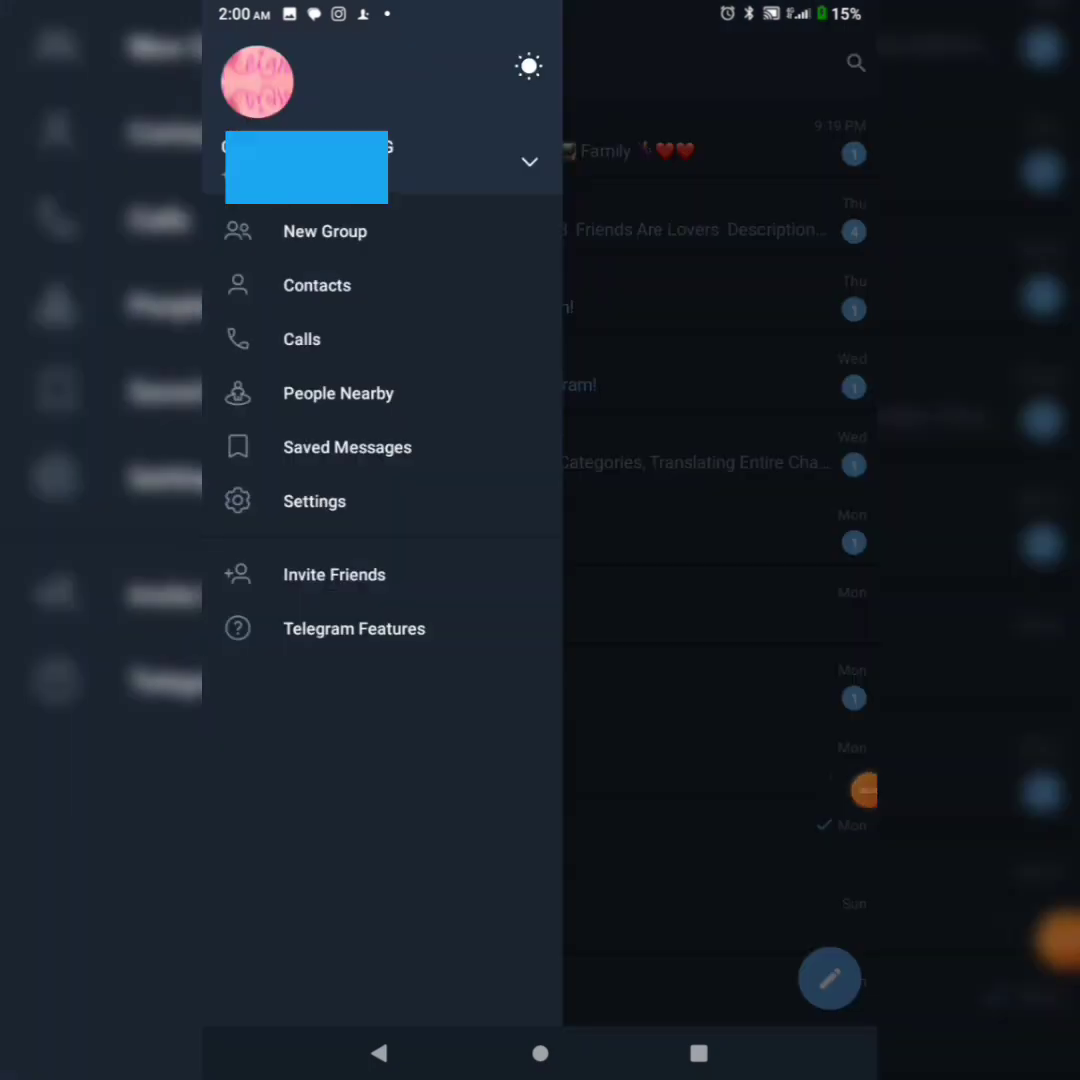
left_click(314, 501)
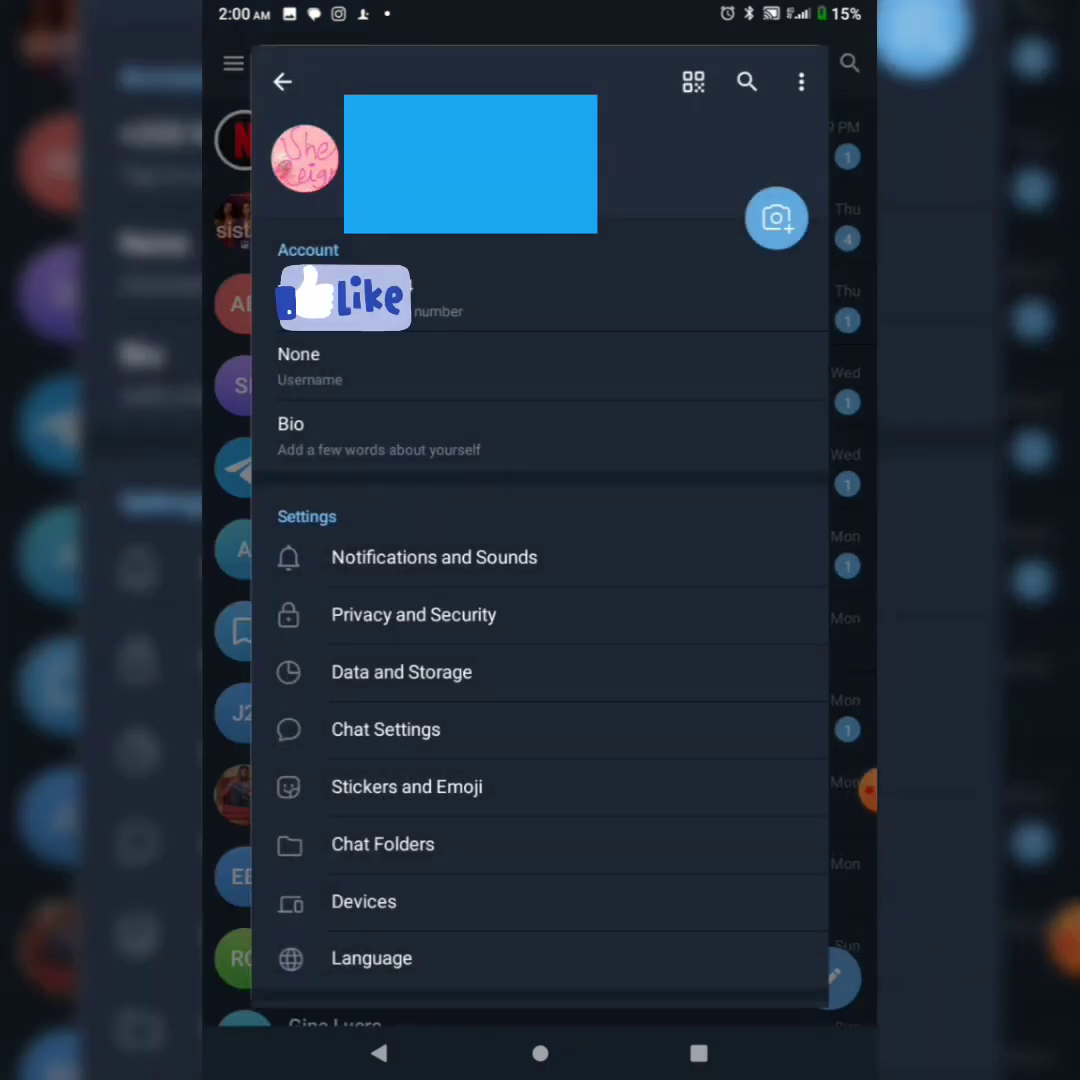
Step: Go to Privacy and Security and choose Two-Step Verification
left_click(413, 614)
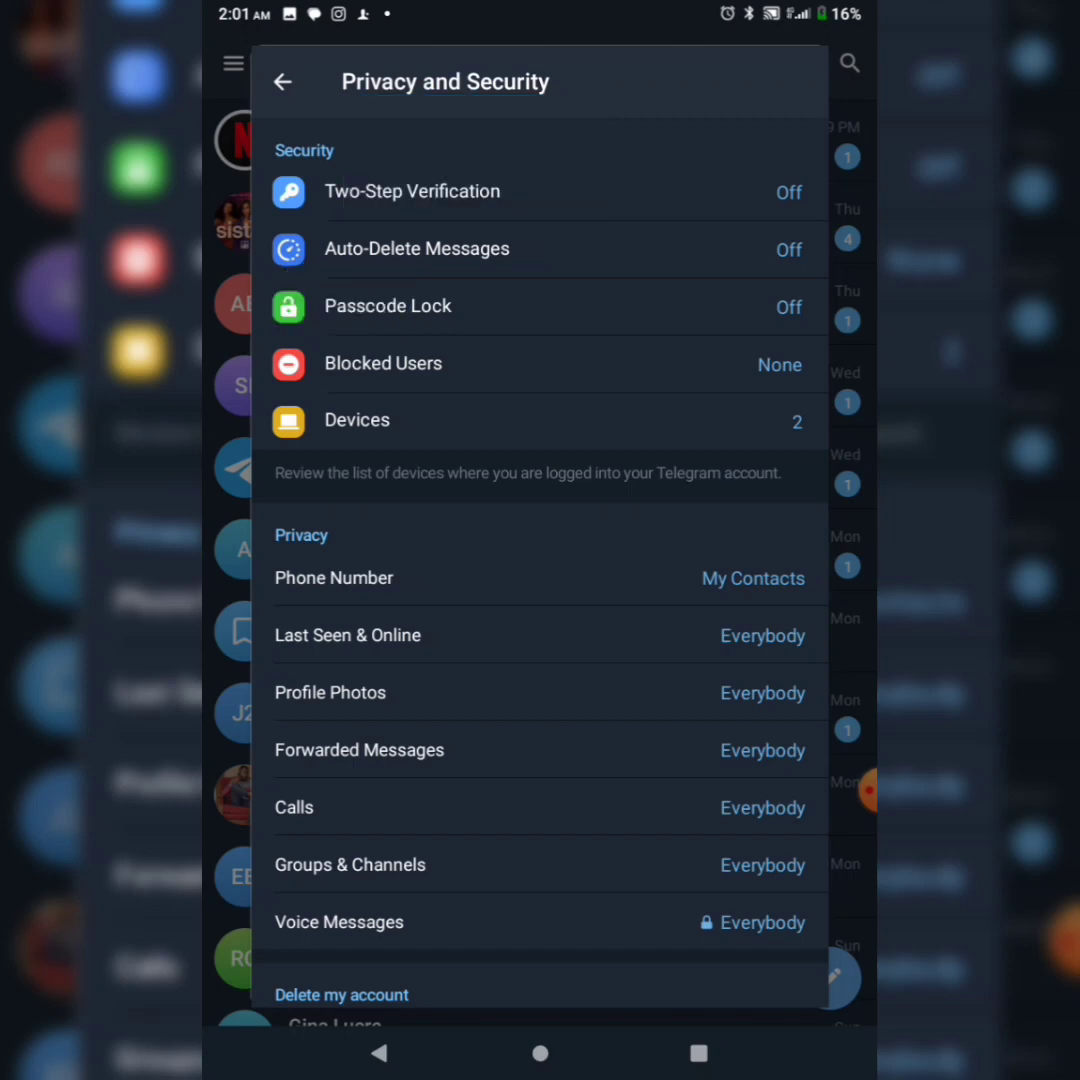
left_click(412, 191)
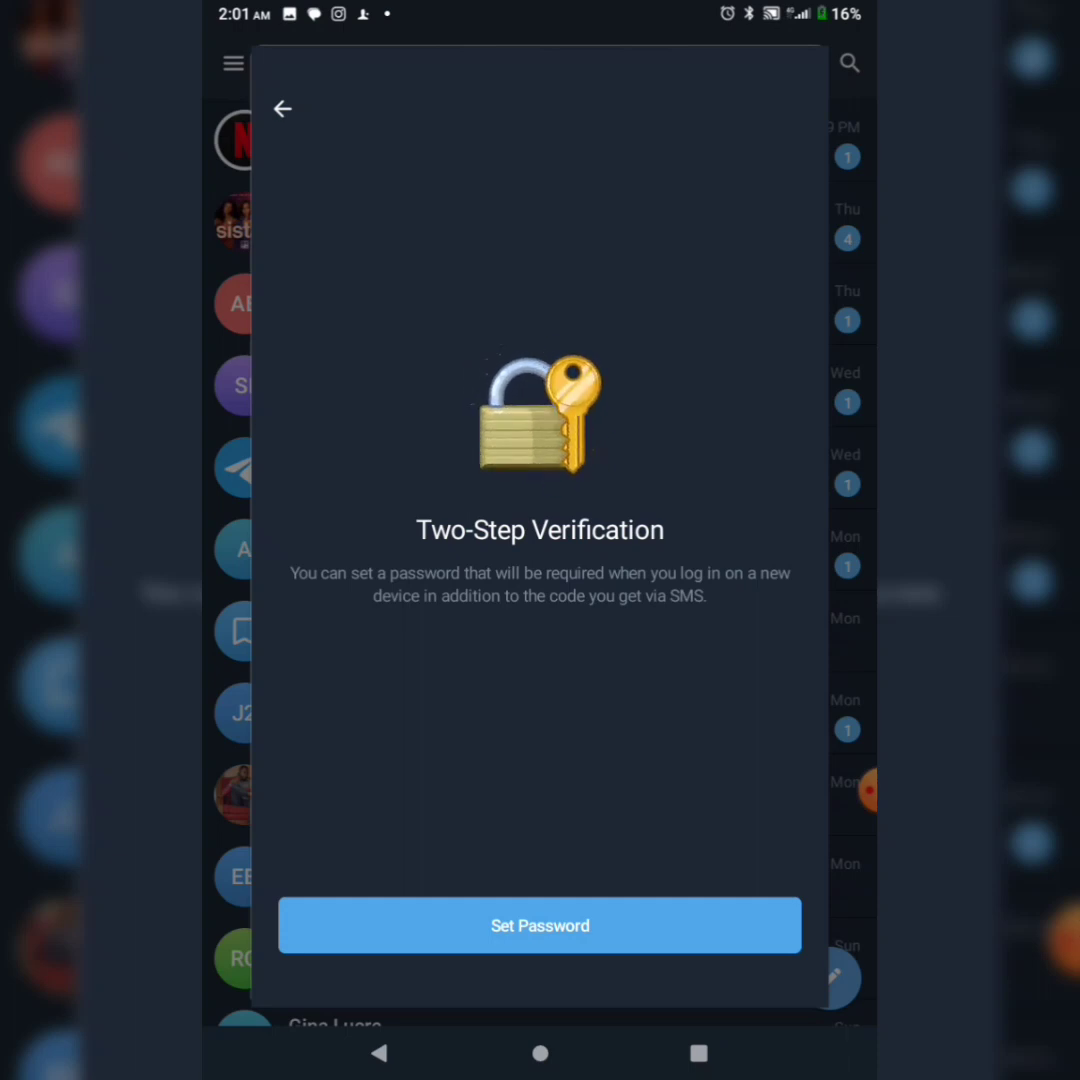
Step: Start password setup and submit a new two-step verification password
left_click(540, 925)
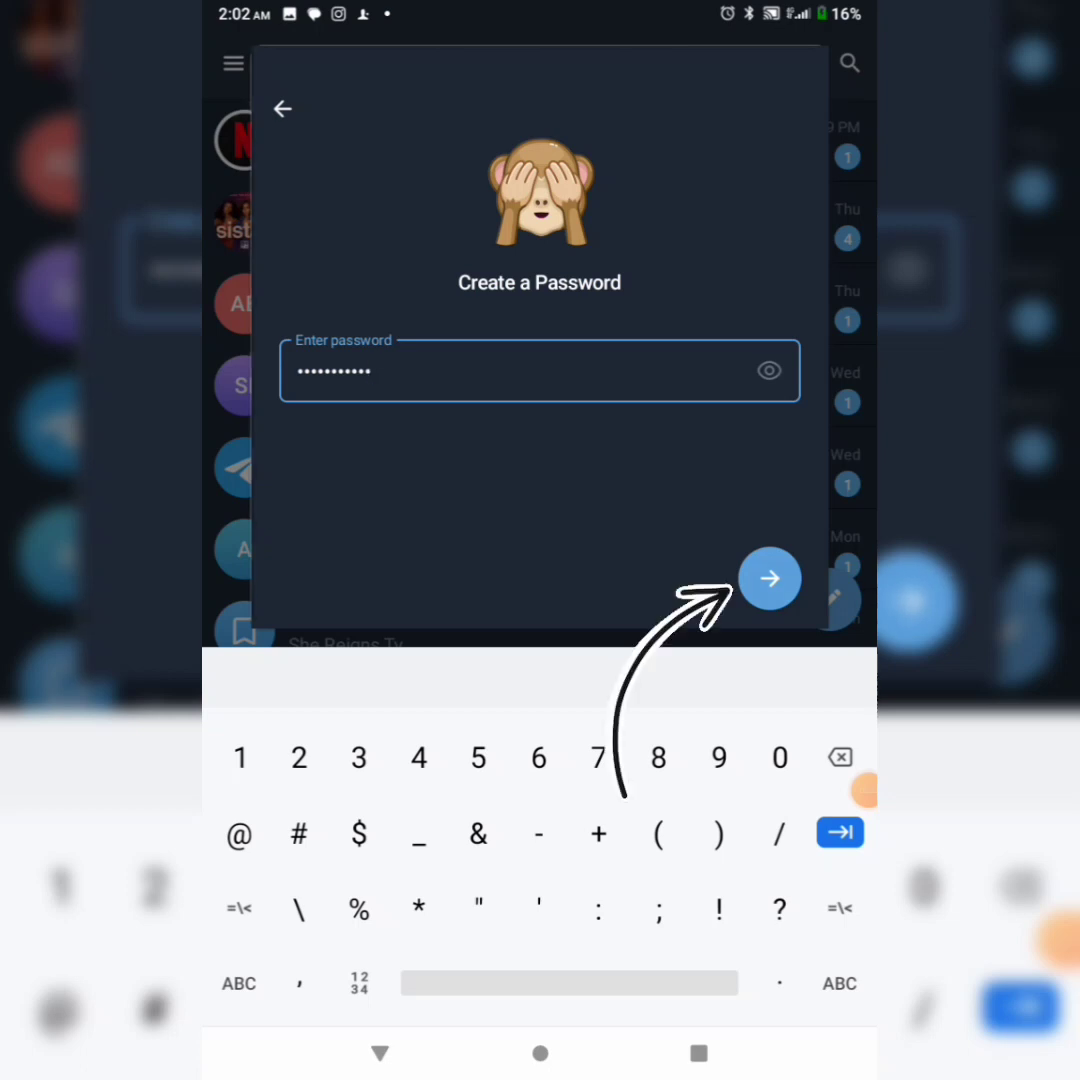
key("Return")
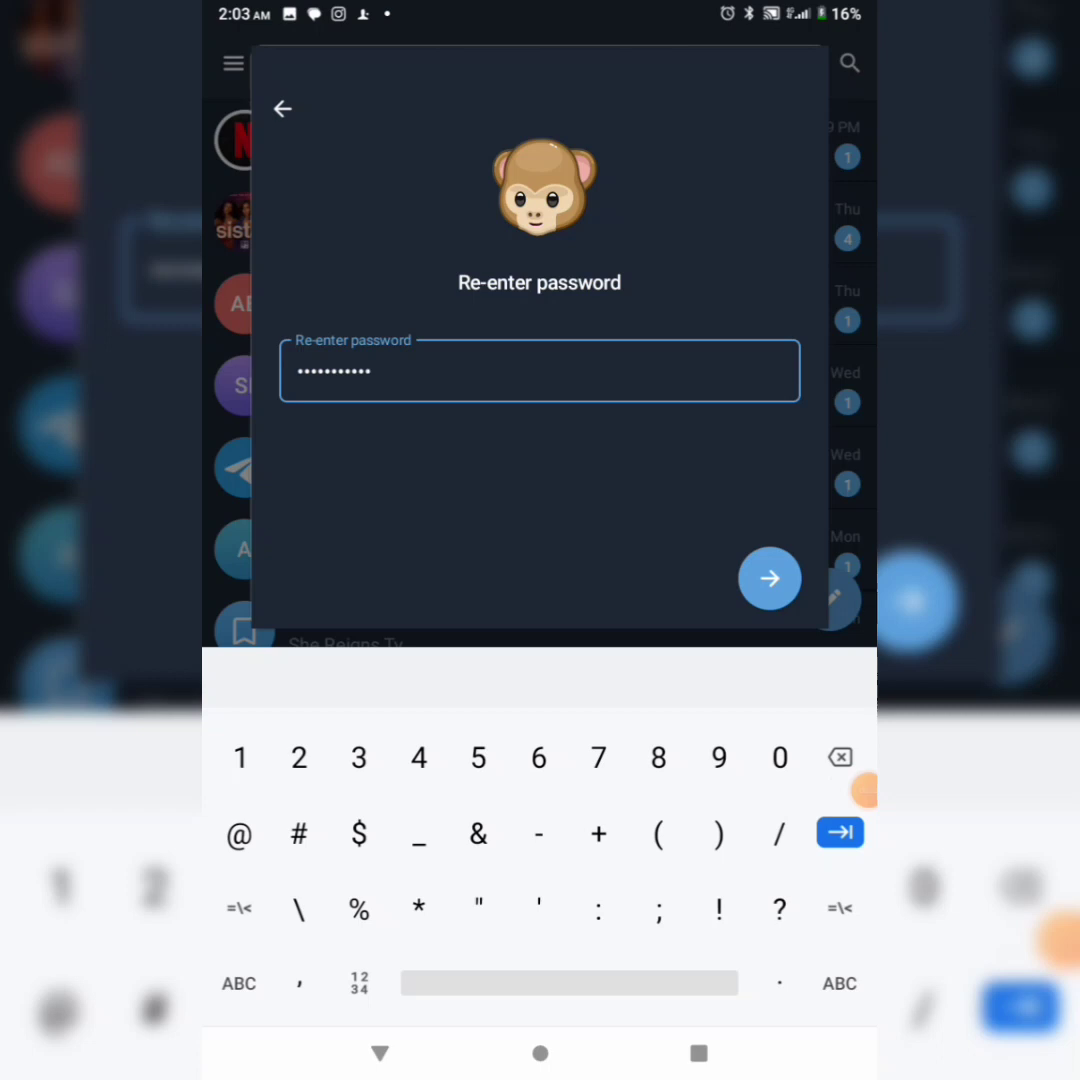
Step: Submit the re-entered password to reach the Password Hint screen
key("Return")
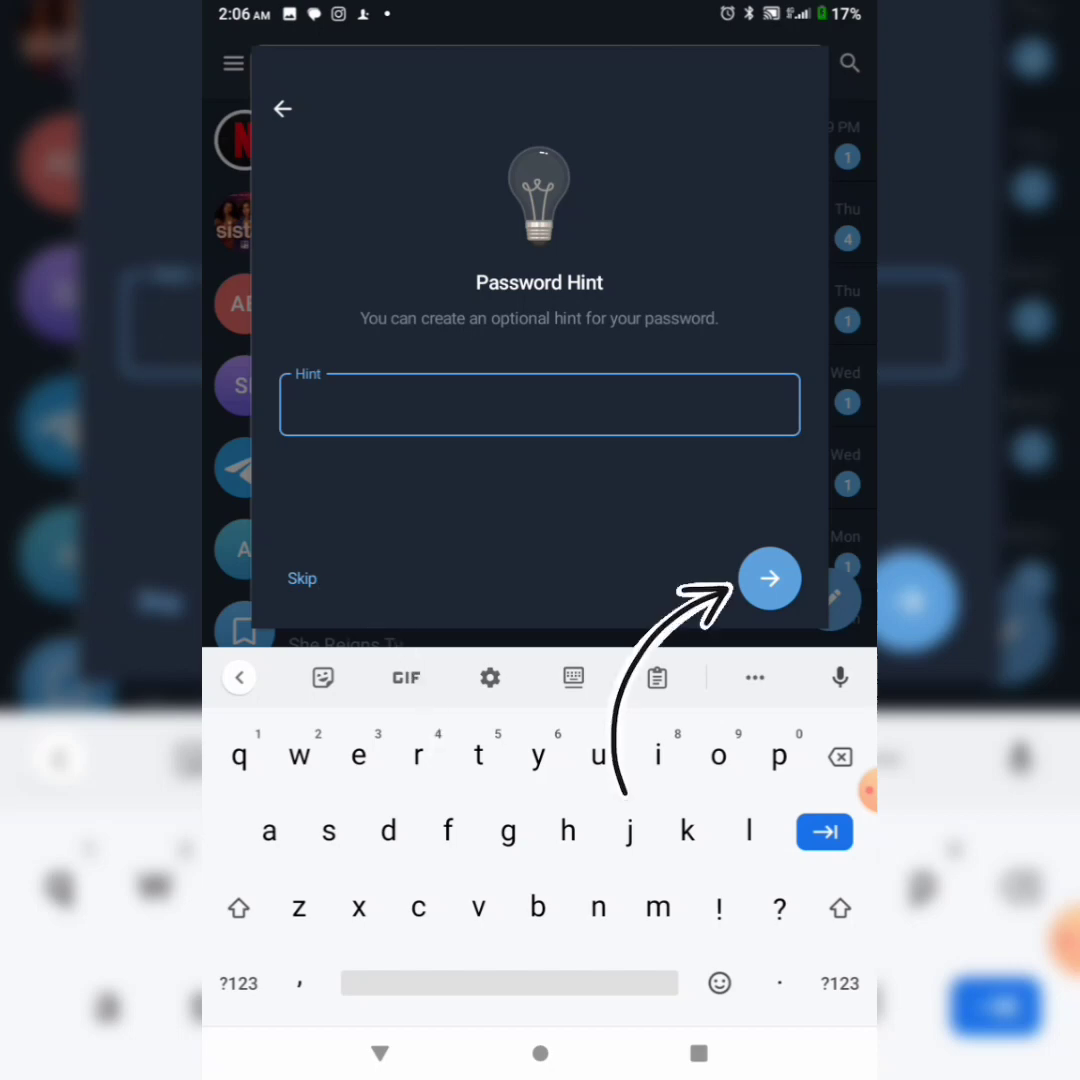
Step: Leave the password hint empty and continue to Recovery Email
left_click(769, 578)
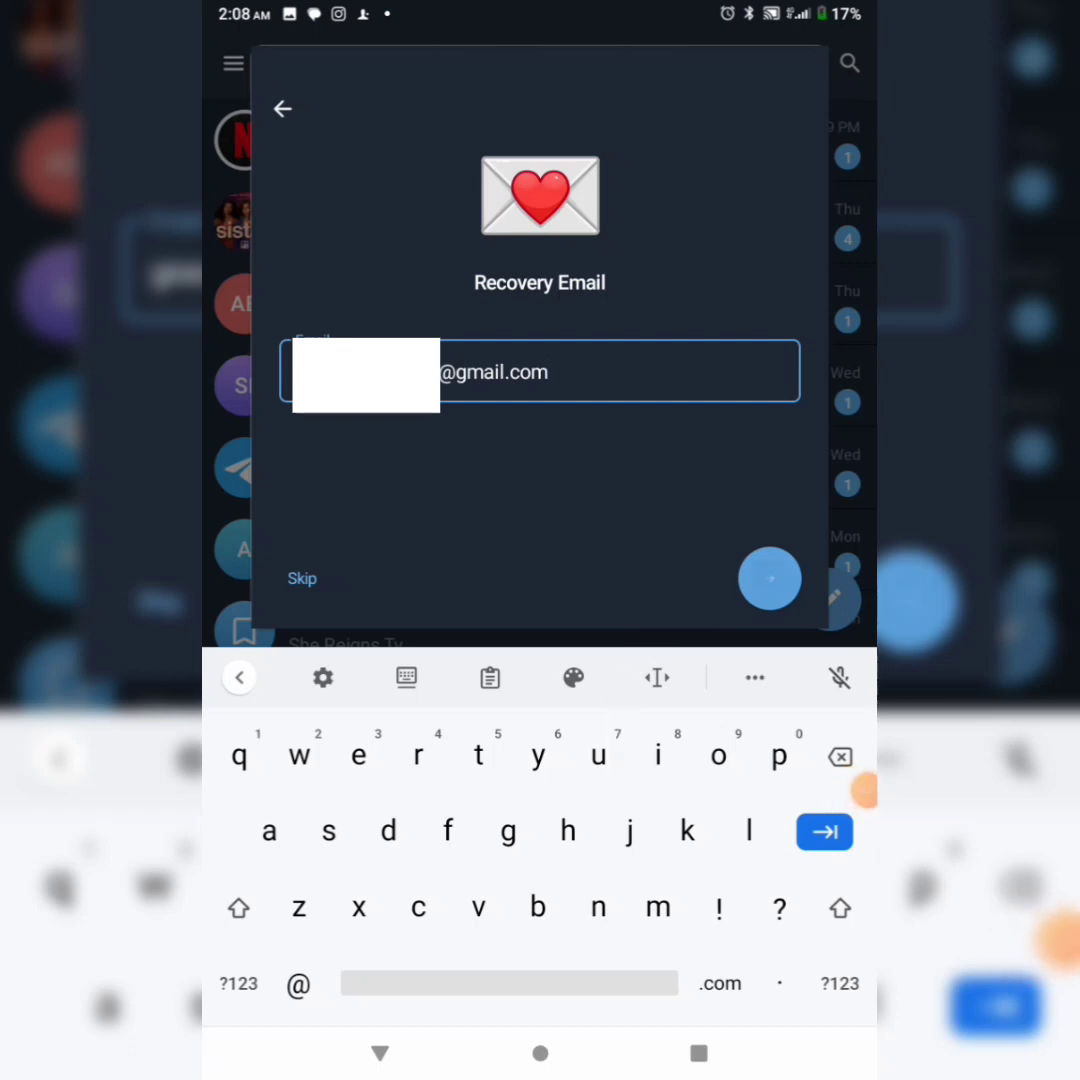
Step: Submit the Gmail recovery address so Telegram emails a verification code
left_click(769, 578)
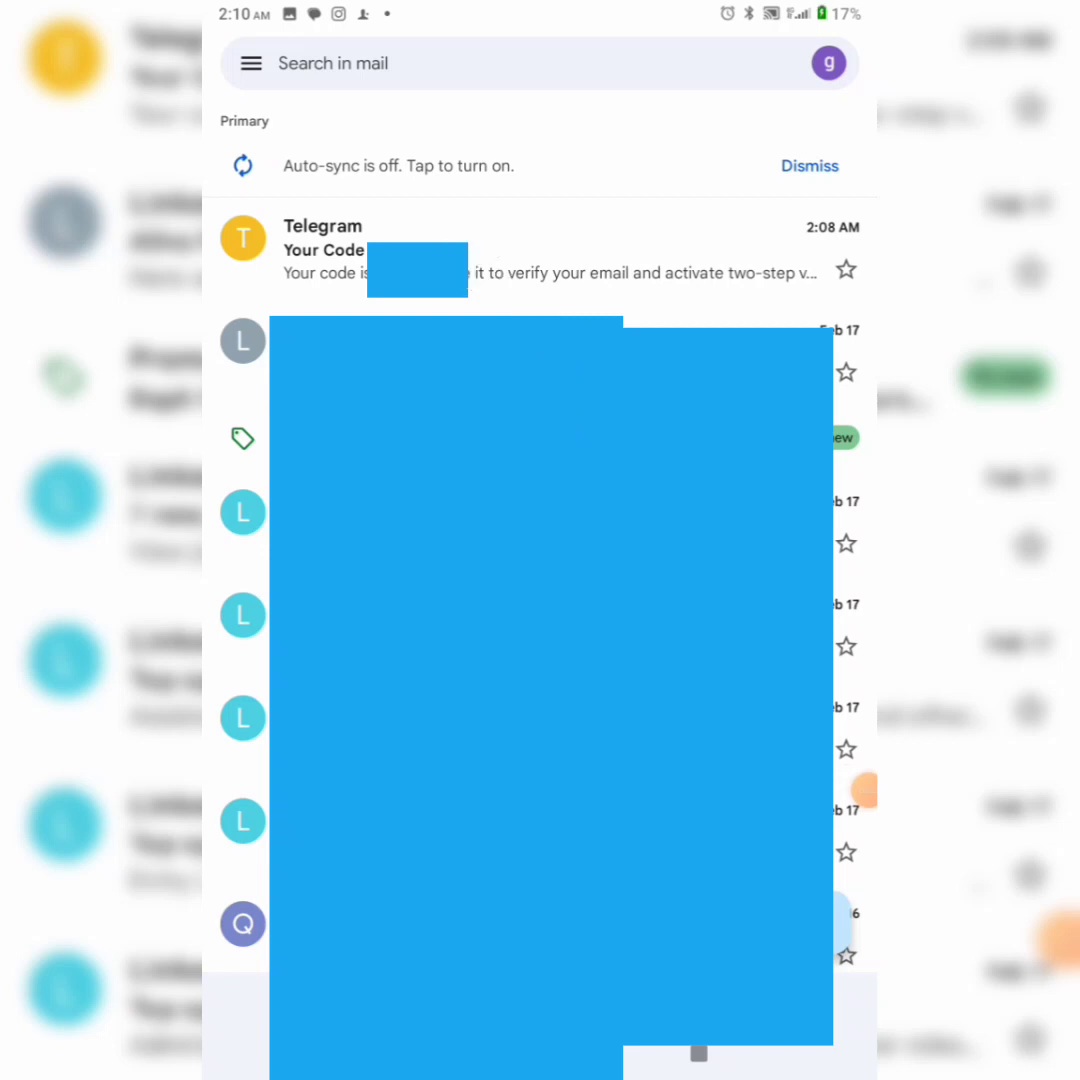
Step: Copy the verification code from Telegram's 'Your Code' email in Gmail
left_click(550, 250)
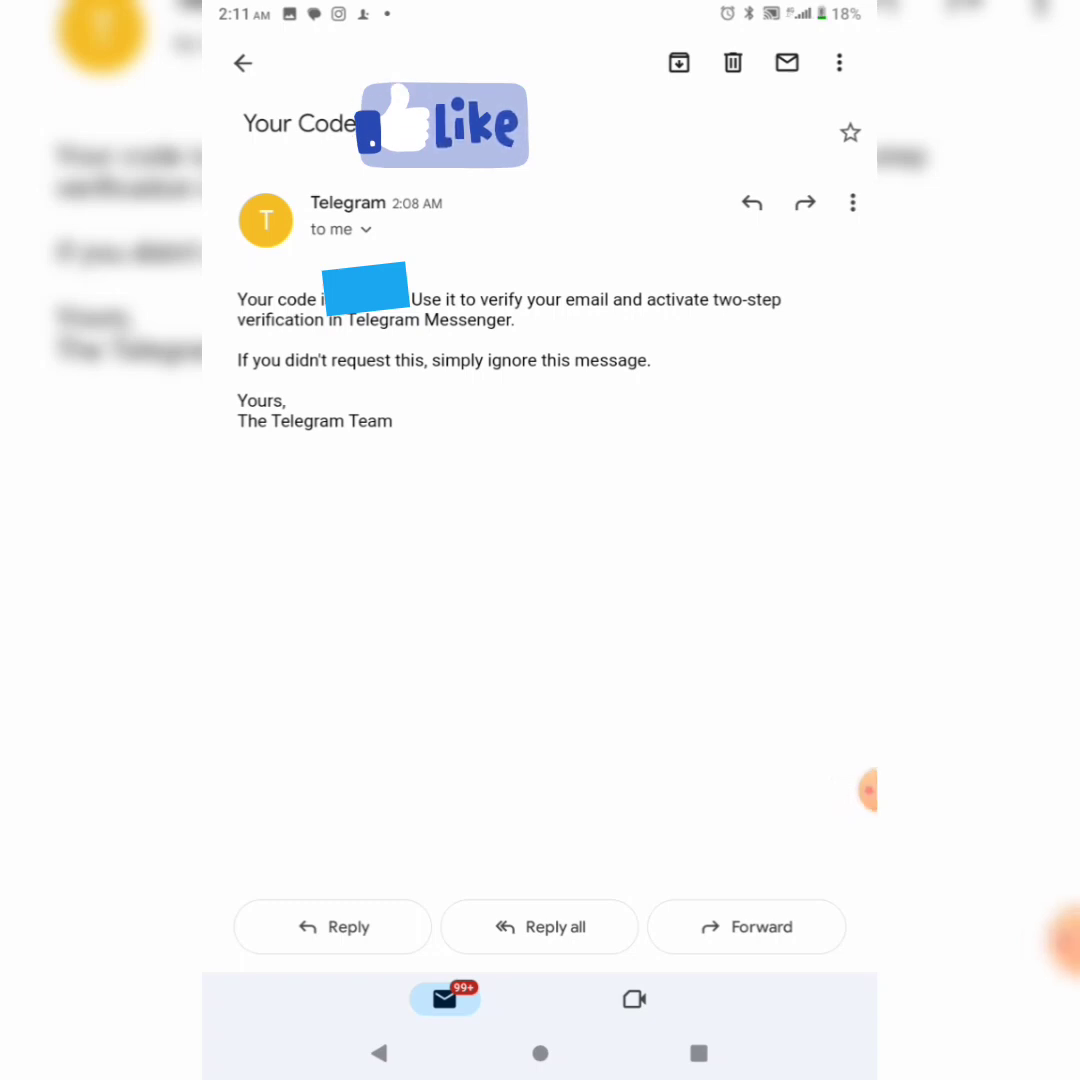
left_click(365, 299)
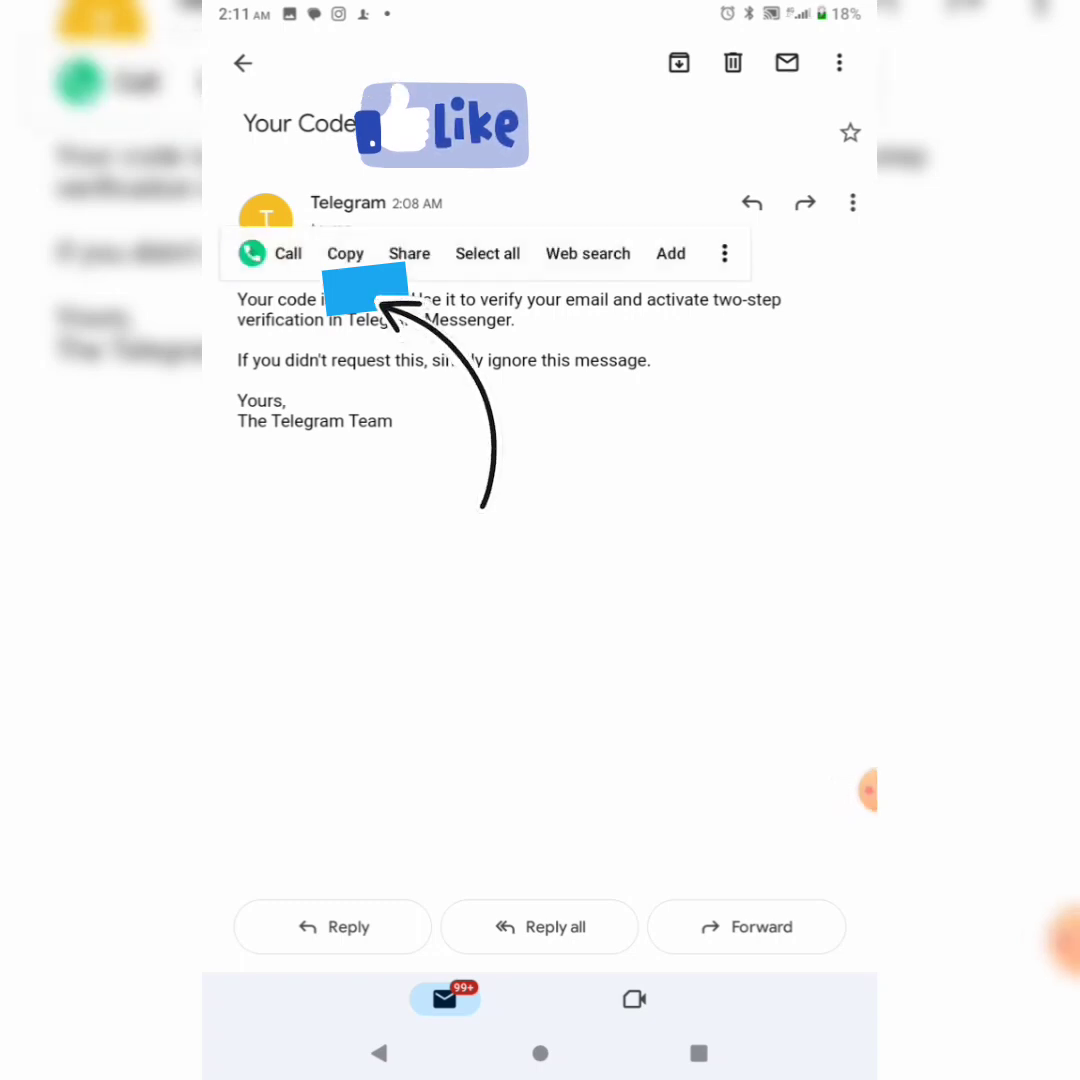
left_click(345, 253)
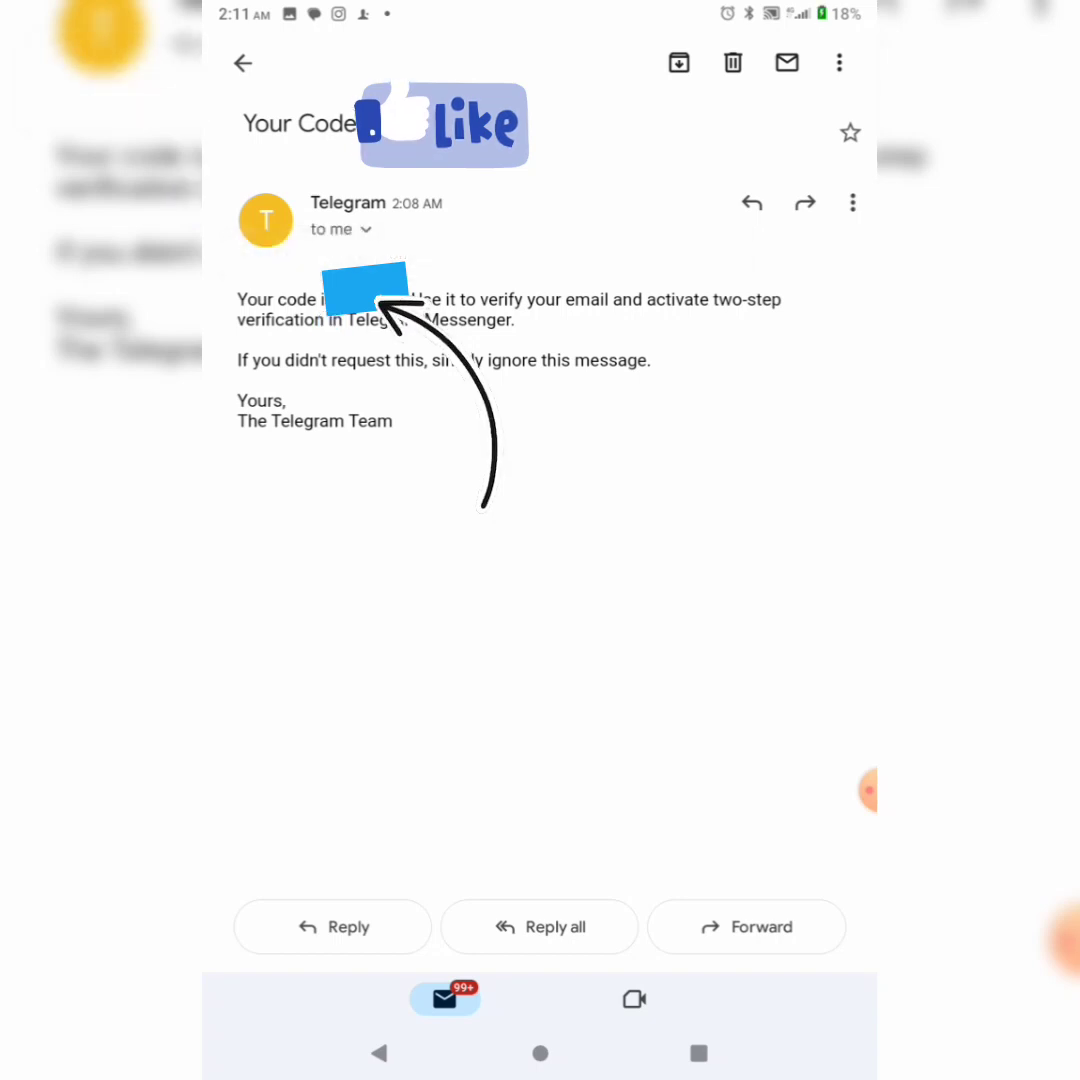